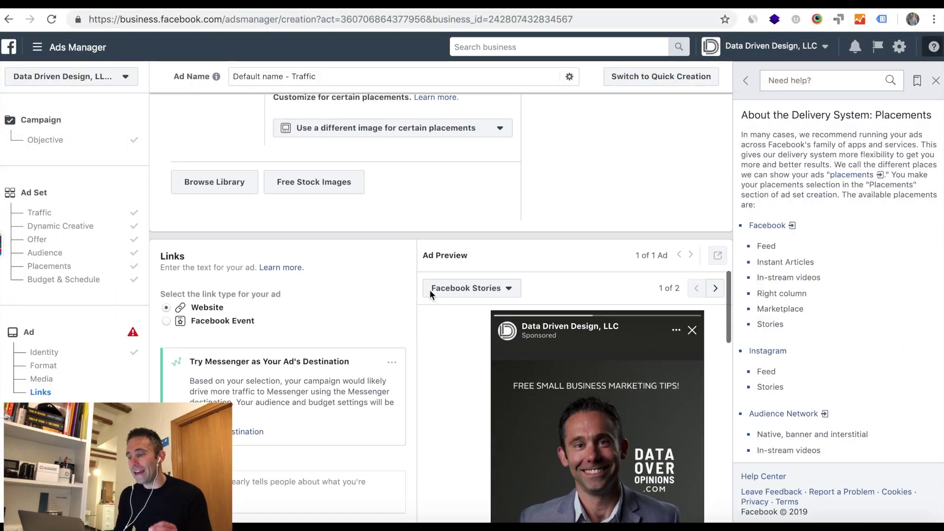
# Replace the default ad name with 'Instagram Story Swipe Up To Podcast Ads'.
pyautogui.scroll(10, 430, 290)
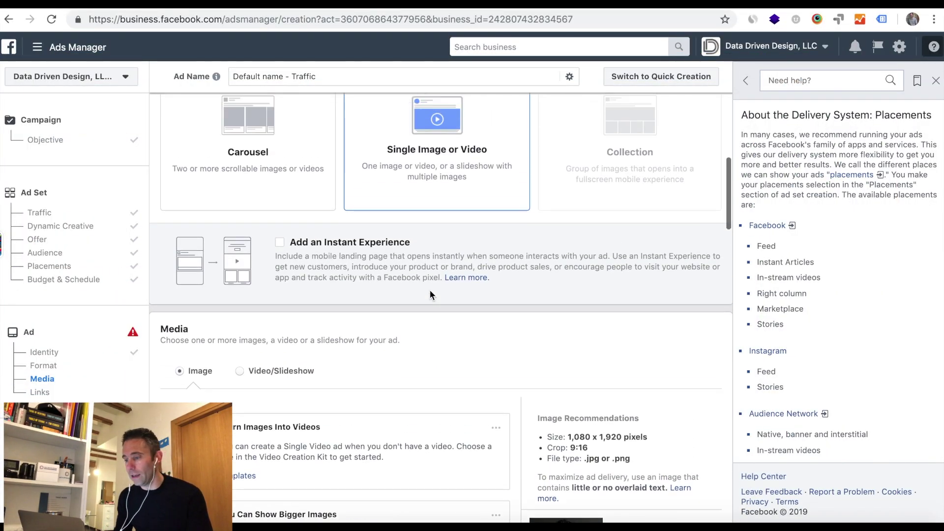
pyautogui.scroll(2, 429, 290)
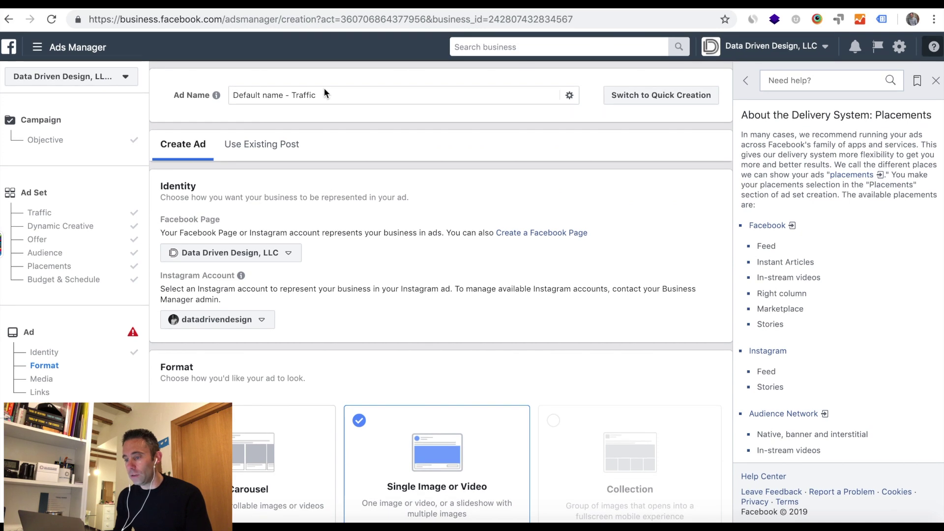
pyautogui.tripleClick(323, 94)
pyautogui.write('Insta')
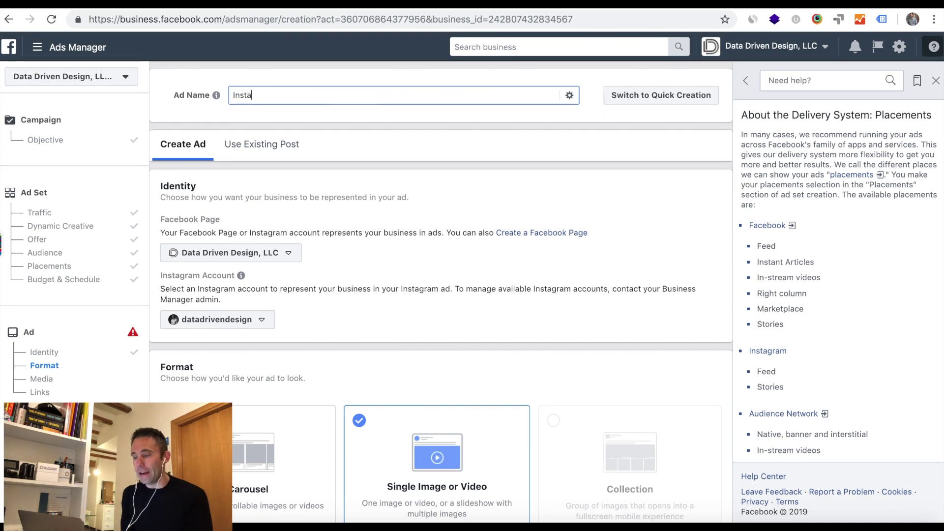
pyautogui.write('gram Story S')
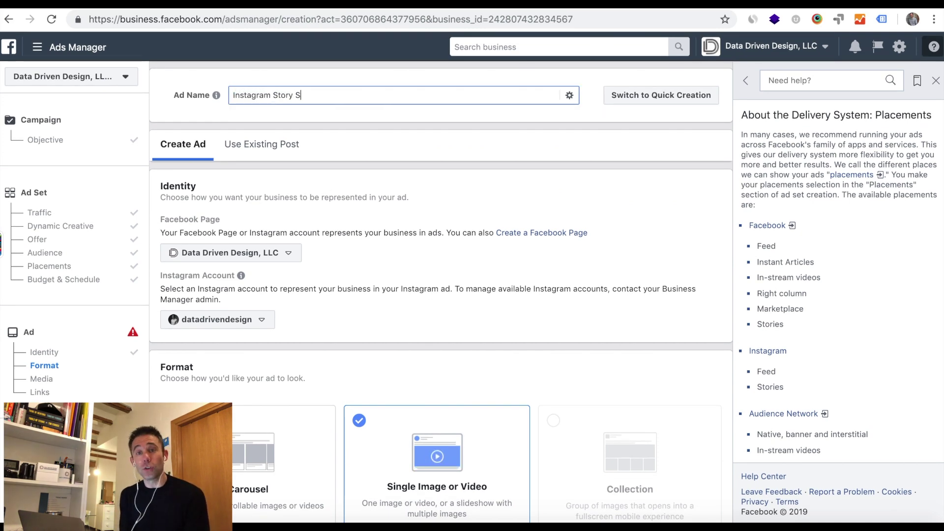
pyautogui.write('wipe Up')
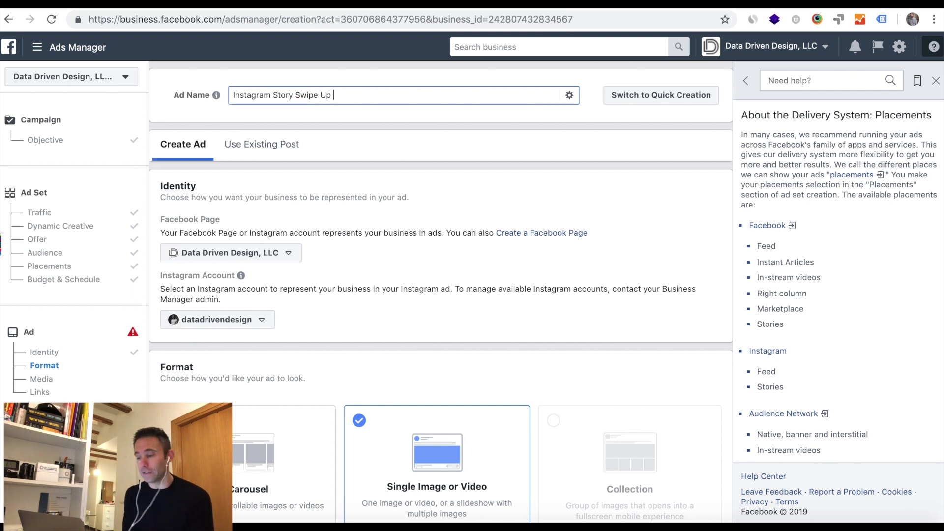
pyautogui.write(' To Podcast Ads')
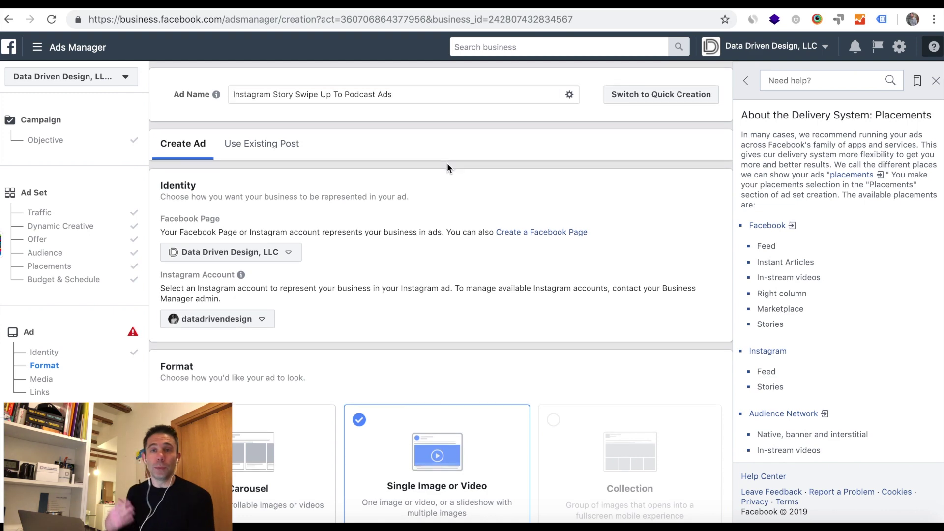
pyautogui.scroll(-5, 447, 163)
pyautogui.scroll(-10, 298, 287)
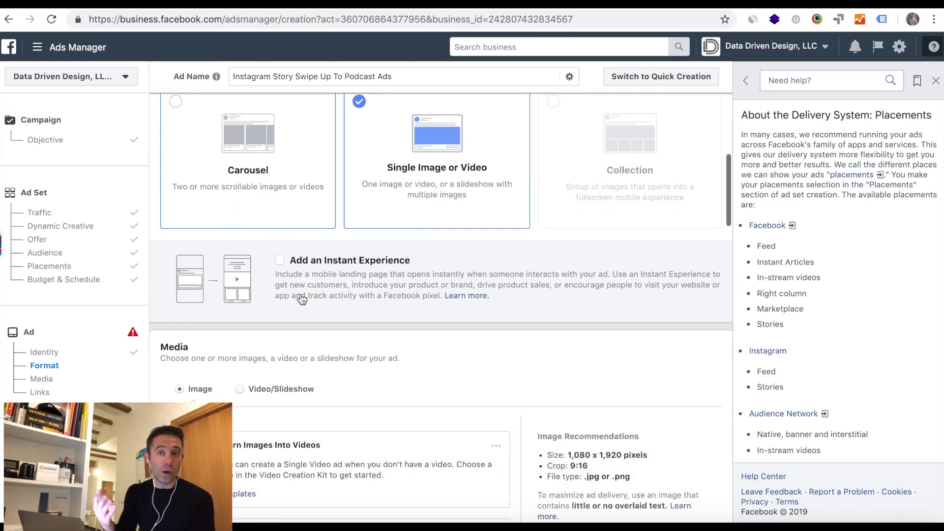
pyautogui.scroll(-6, 300, 293)
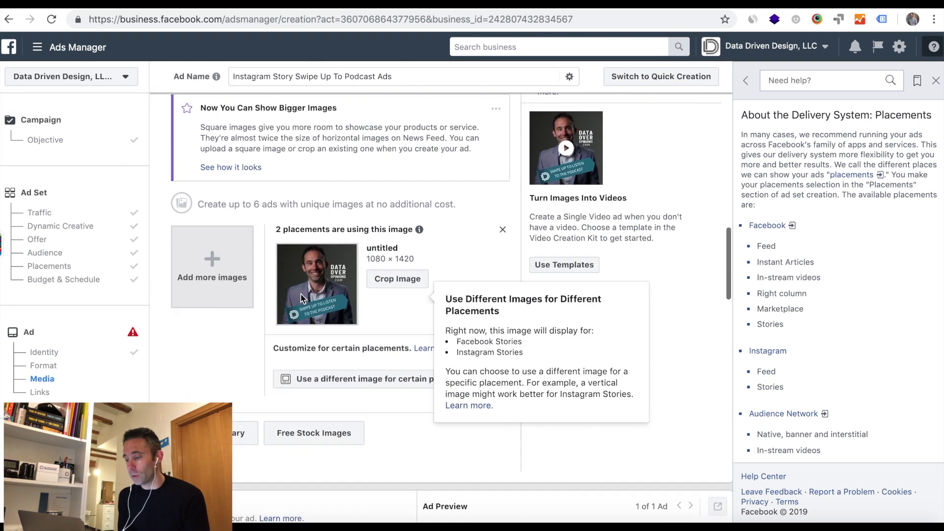
pyautogui.scroll(-5, 301, 296)
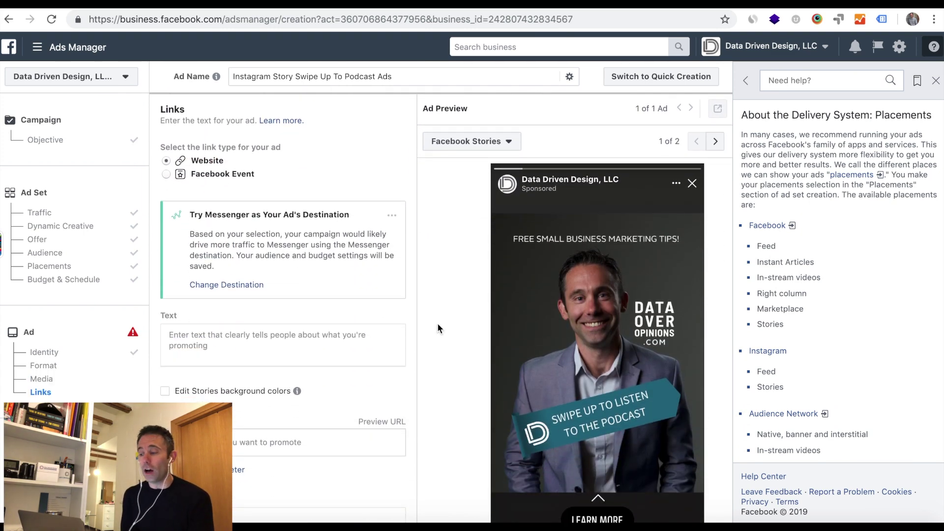
pyautogui.scroll(-3, 438, 324)
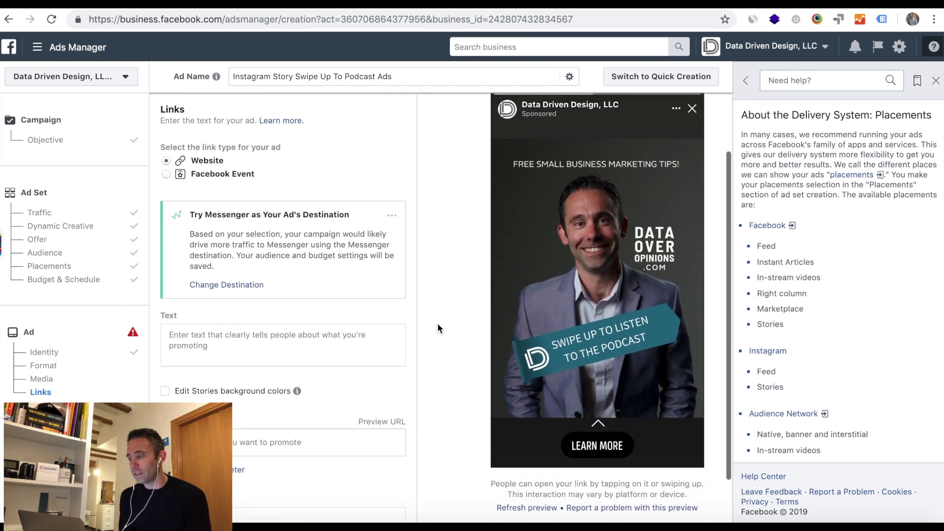
pyautogui.scroll(-3, 354, 355)
pyautogui.scroll(-2, 353, 352)
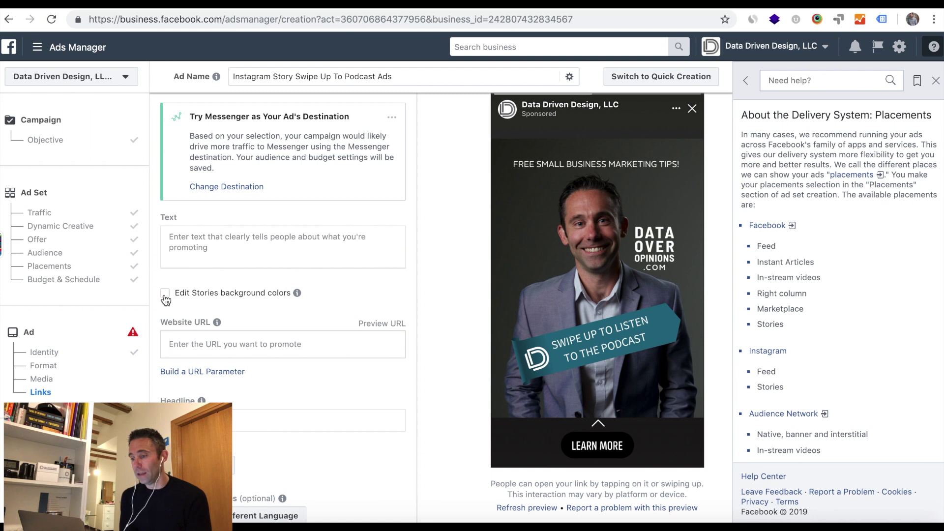
pyautogui.click(182, 339)
pyautogui.write('htt')
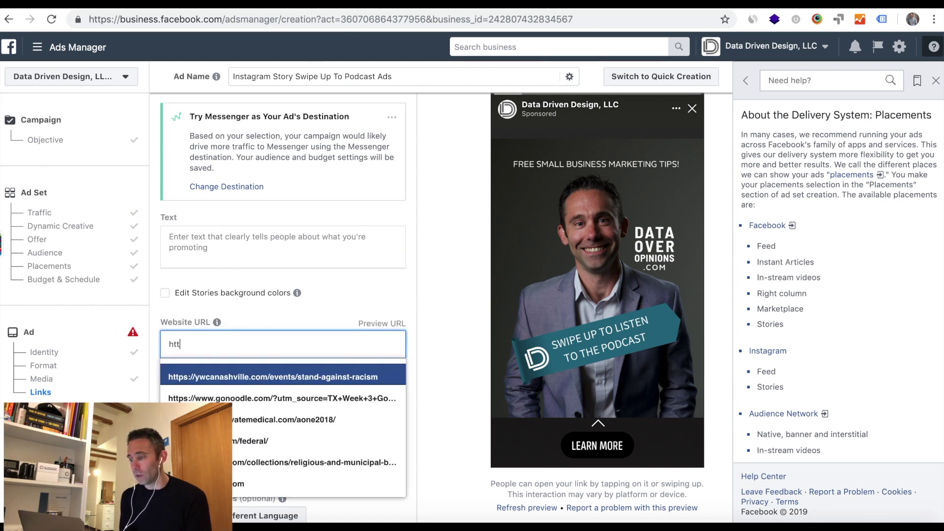
pyautogui.write('ps://')
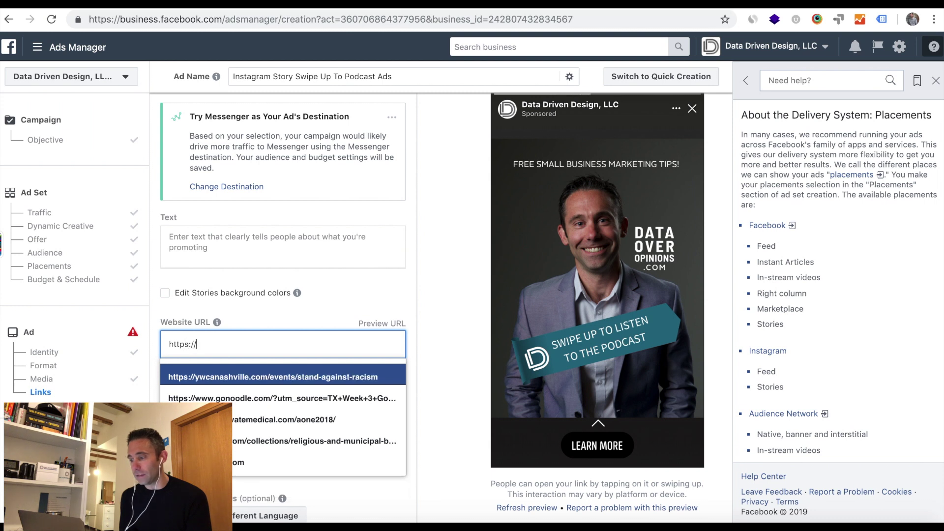
pyautogui.write('anchor.')
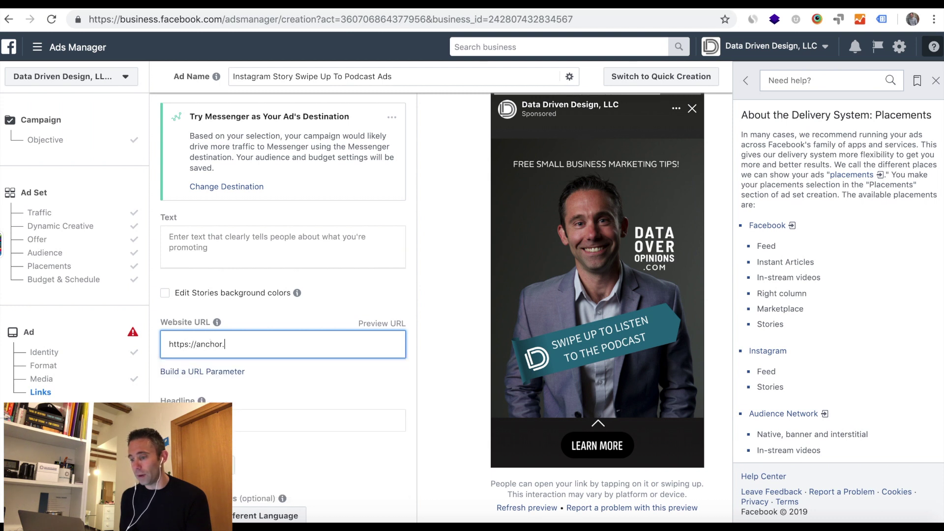
pyautogui.write('fm/paulhickey')
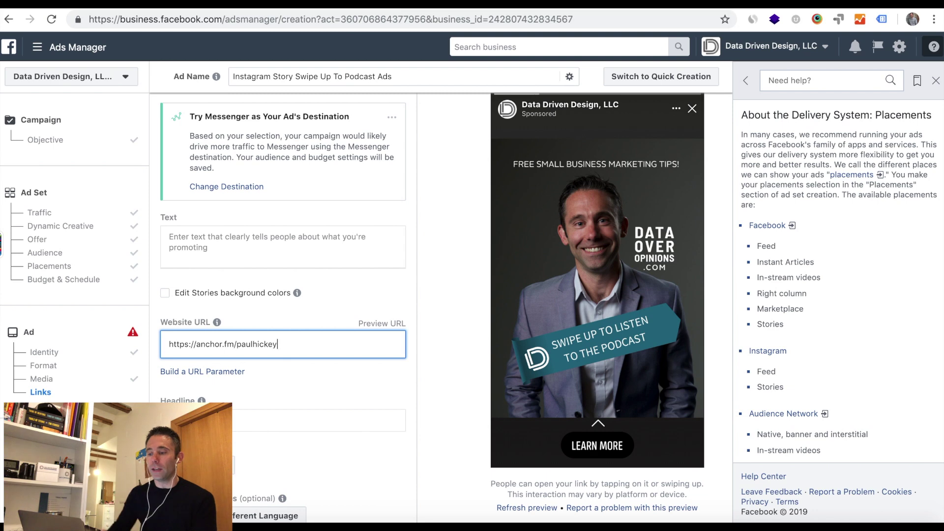
pyautogui.press('Tab')
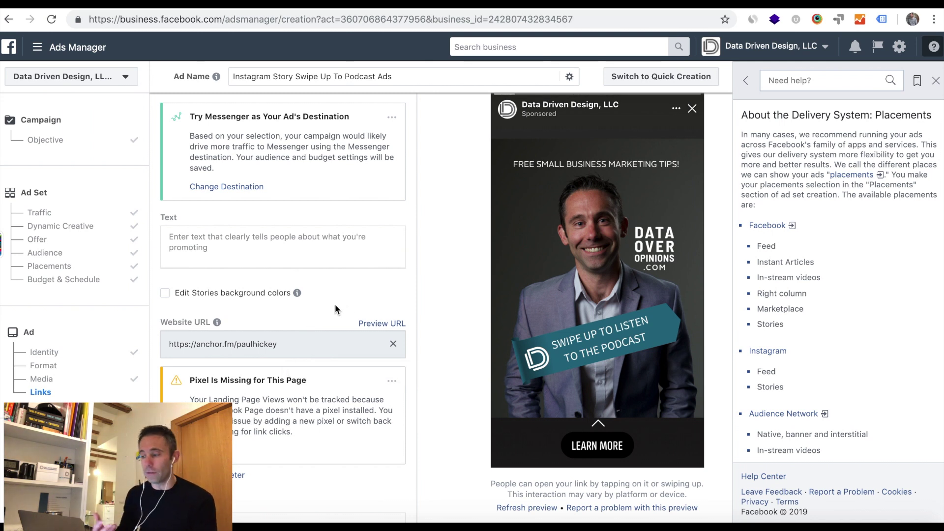
pyautogui.scroll(2, 352, 308)
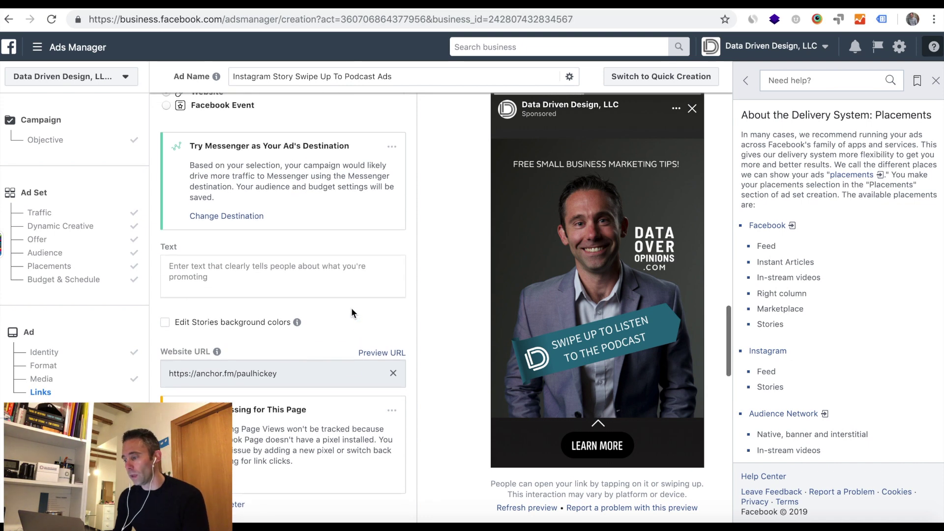
pyautogui.click(330, 286)
pyautogui.scroll(3, 330, 285)
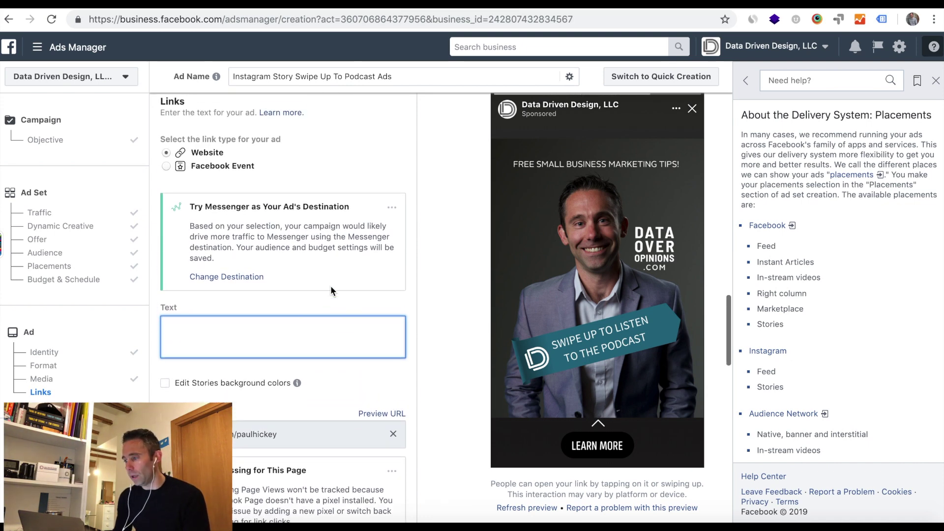
# Copy the episode description from the Anchor page and paste it as the ad's Text.
pyautogui.hotkey('ctrl', 'Tab')
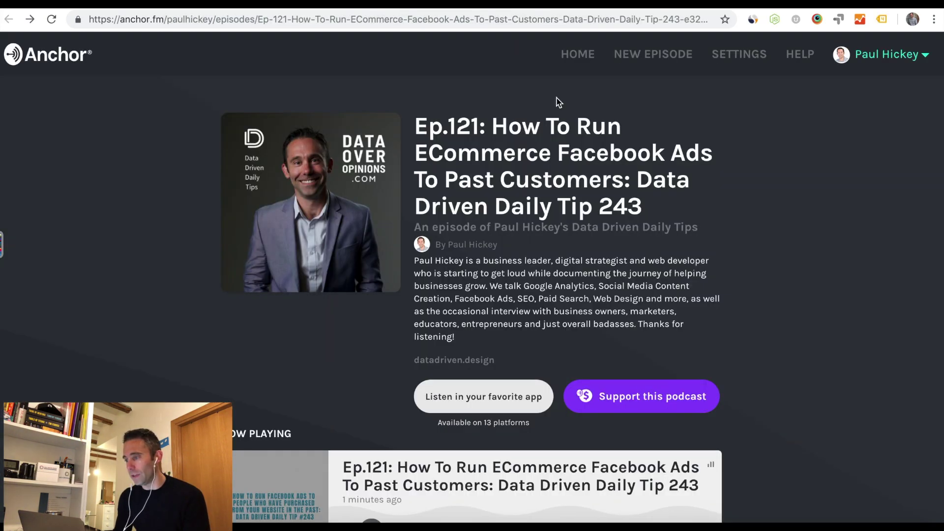
pyautogui.moveTo(470, 342); pyautogui.dragTo(414, 264)
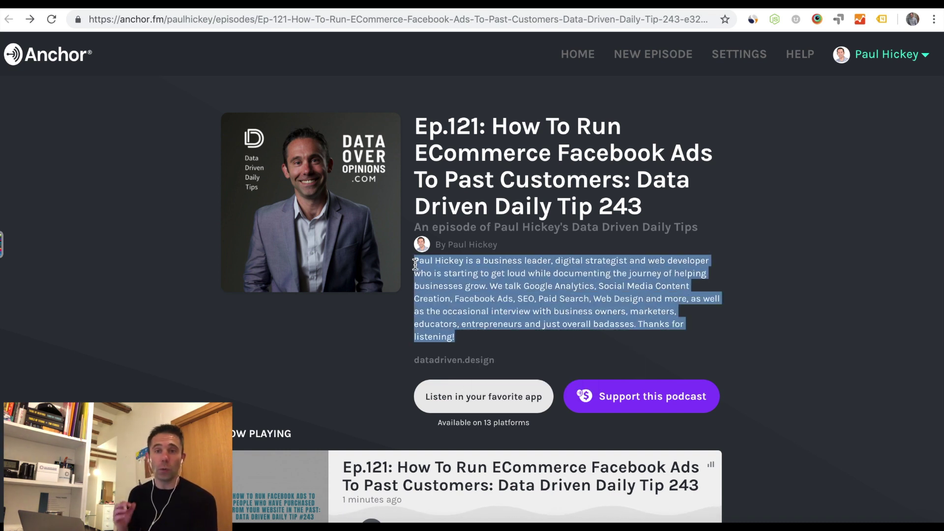
pyautogui.rightClick(450, 260)
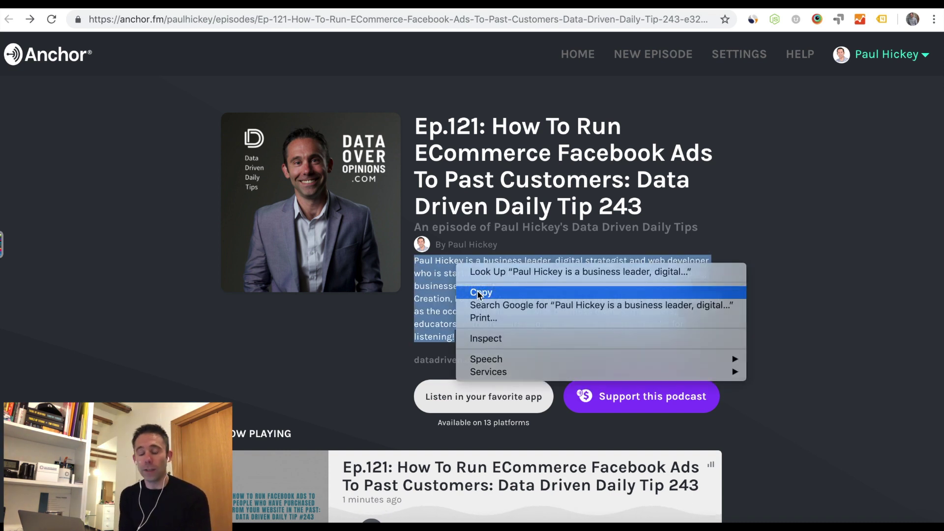
pyautogui.click(480, 291)
pyautogui.hotkey('ctrl', 'shift', 'Tab')
pyautogui.press('super+v')
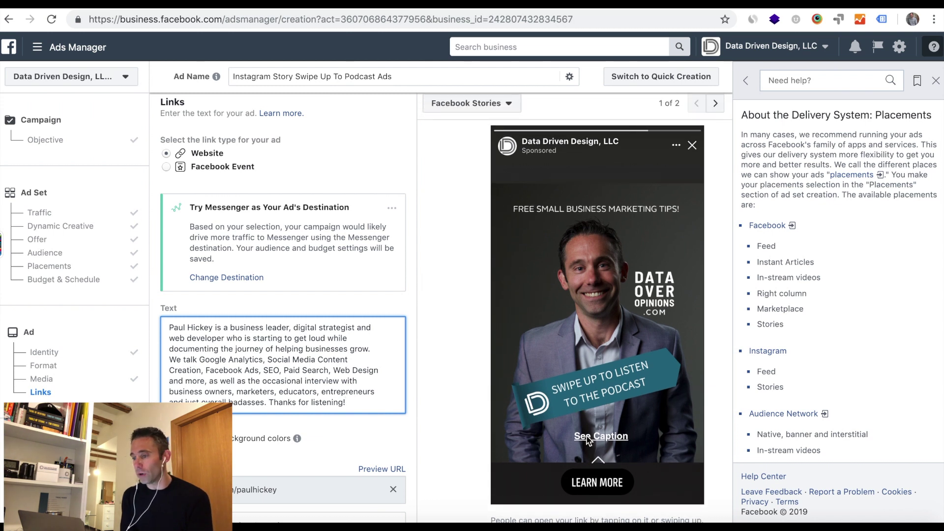
pyautogui.scroll(2, 362, 381)
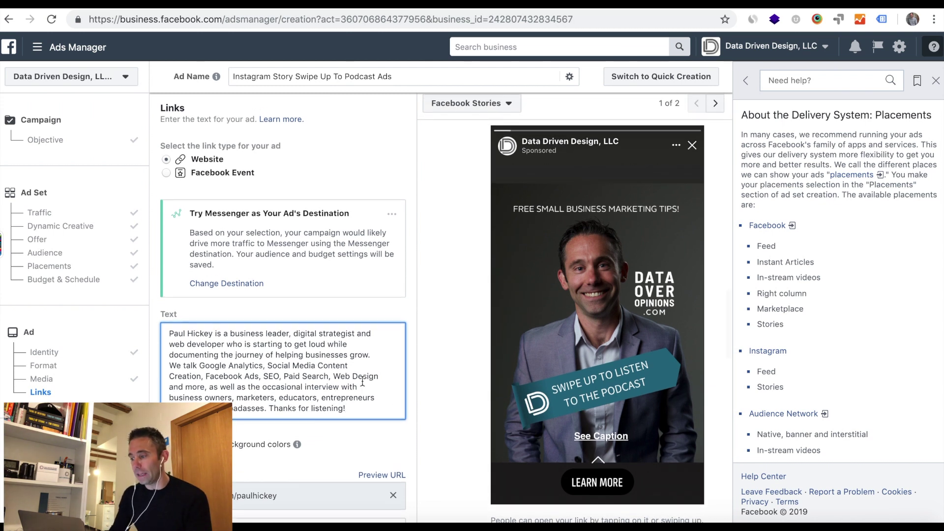
pyautogui.scroll(2, 362, 381)
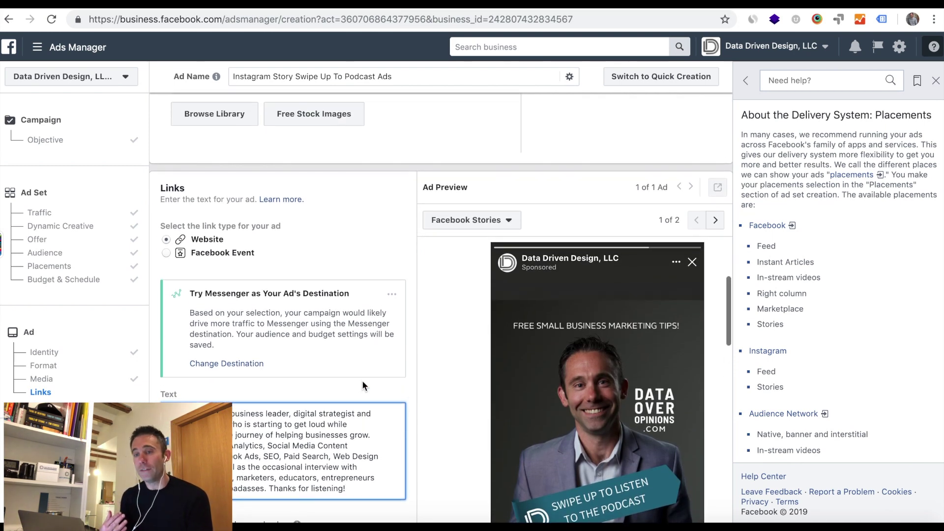
pyautogui.scroll(-2, 362, 383)
pyautogui.scroll(-3, 363, 384)
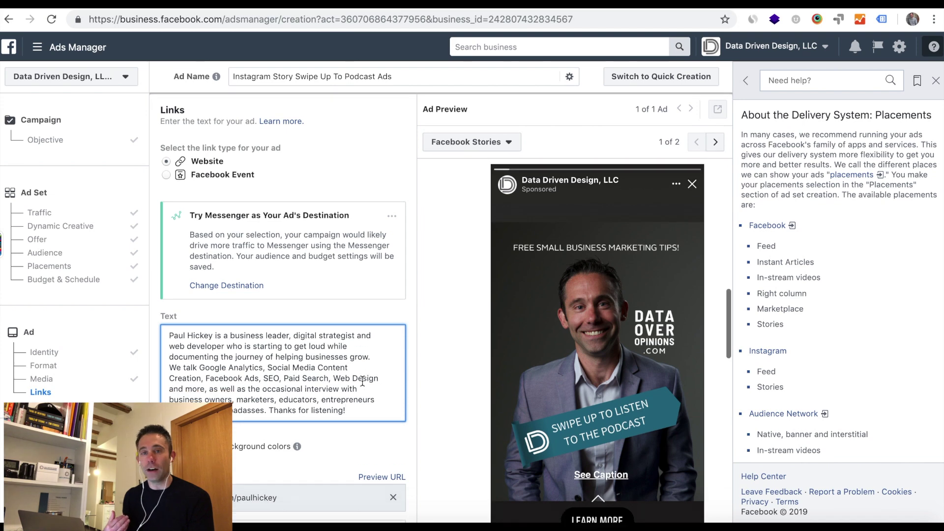
pyautogui.scroll(-8, 363, 386)
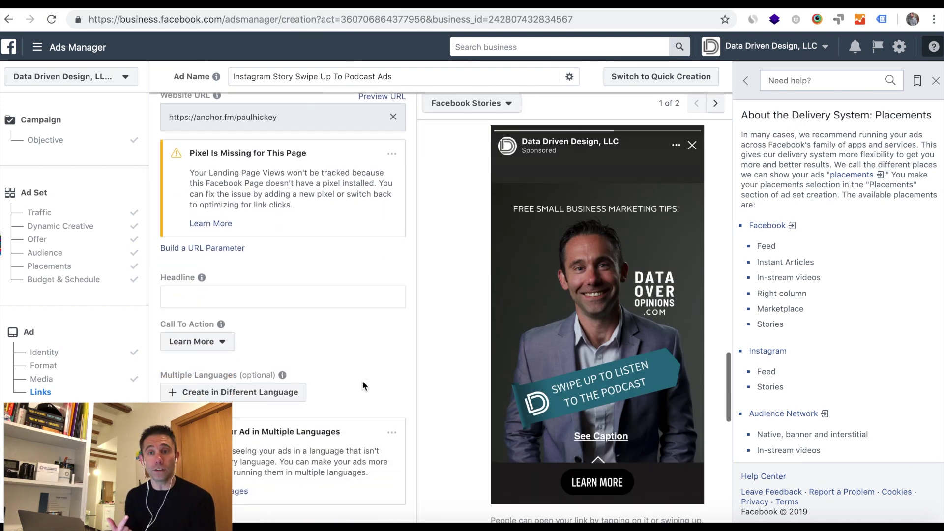
# Enter 'Data Driven Daily Tip Podcast' as the ad headline.
pyautogui.click(277, 301)
pyautogui.write('Data Driven Daily Tip Podcast')
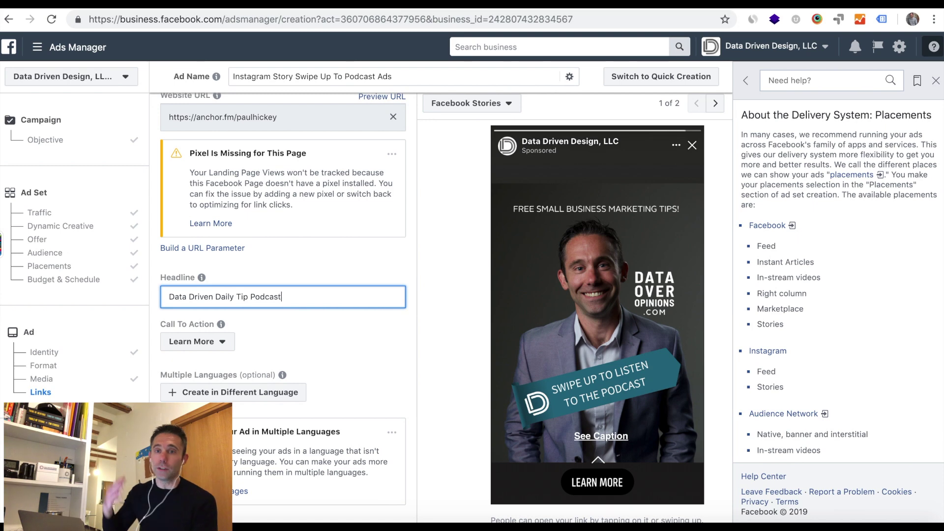
pyautogui.click(371, 349)
# Keep Learn More as the ad's call to action.
pyautogui.scroll(-2, 370, 349)
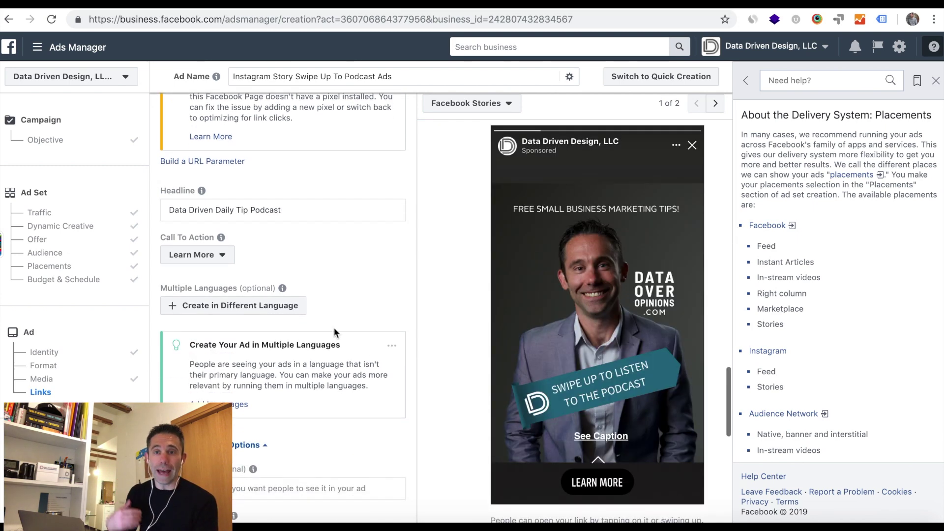
pyautogui.click(223, 257)
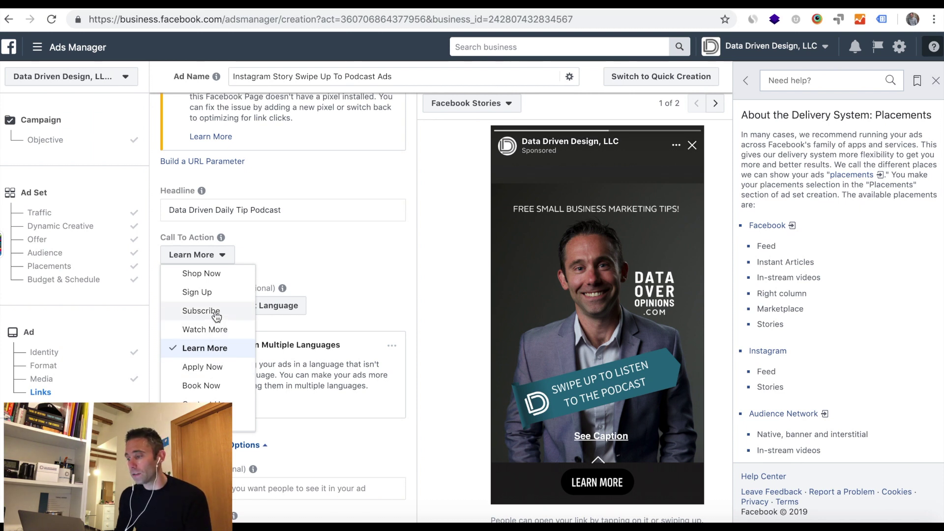
pyautogui.click(353, 231)
pyautogui.scroll(-5, 373, 260)
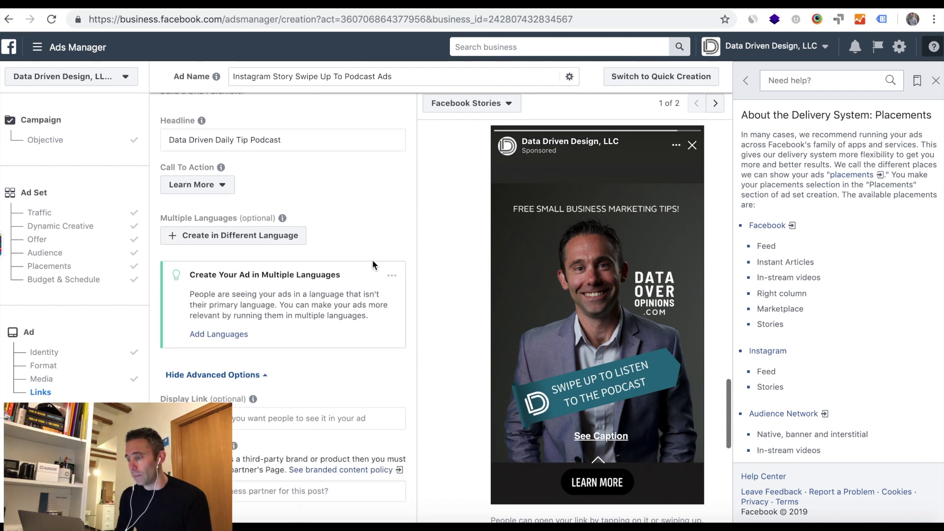
pyautogui.scroll(-4, 372, 260)
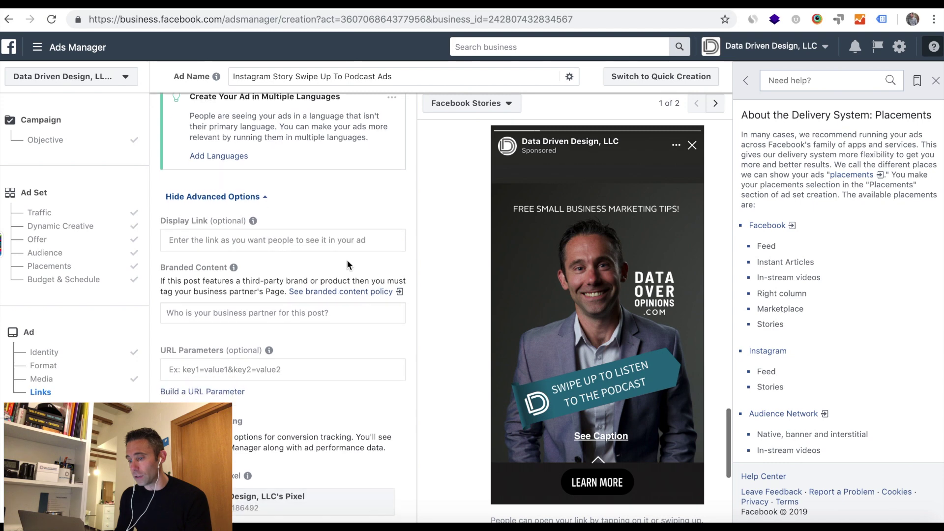
pyautogui.scroll(-6, 346, 260)
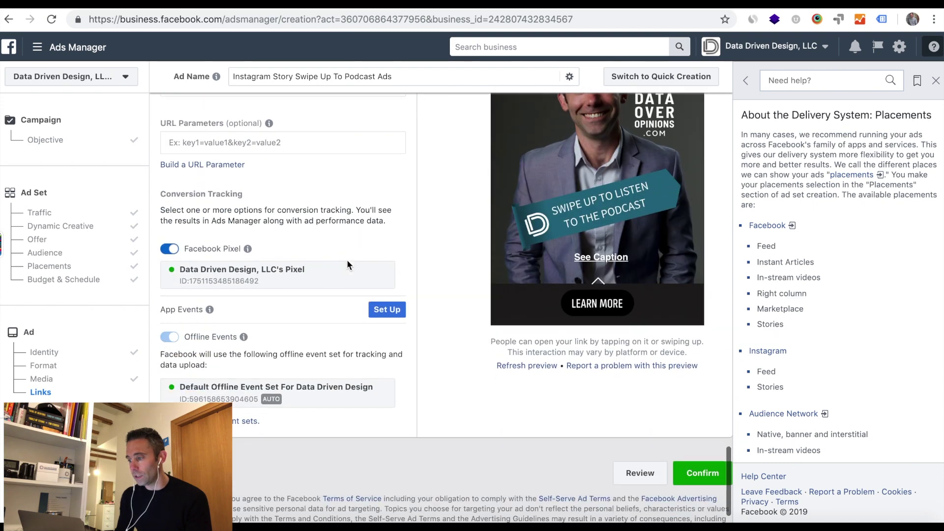
pyautogui.scroll(18, 347, 260)
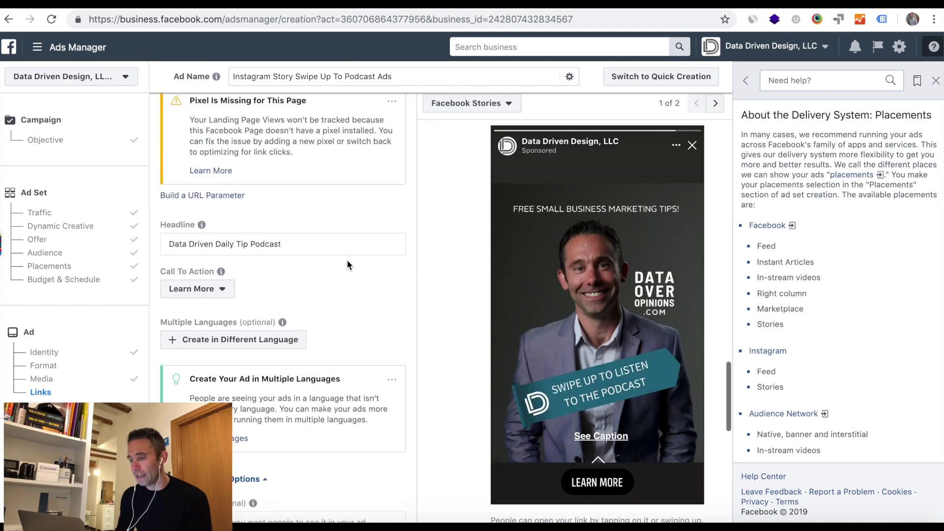
pyautogui.scroll(3, 347, 260)
# Switch the ad preview placement from Facebook Stories to Instagram Stories.
pyautogui.click(510, 104)
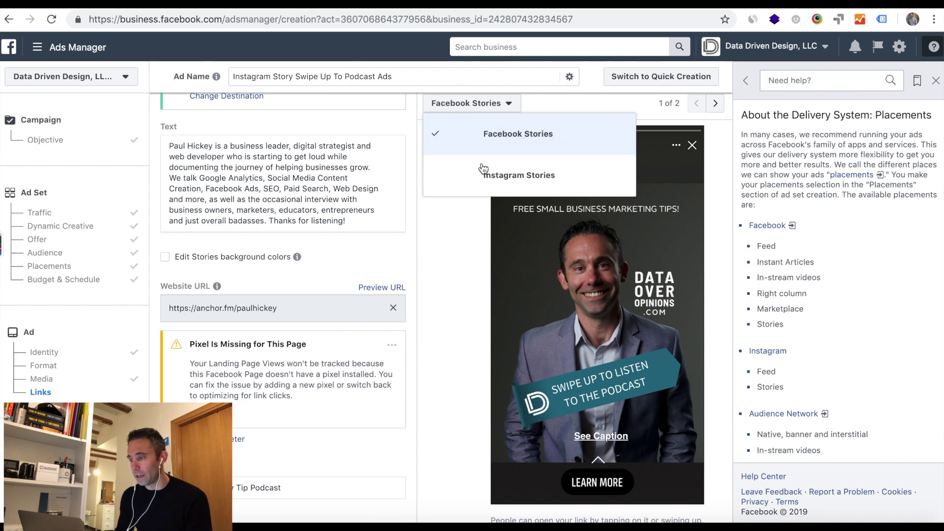
pyautogui.click(484, 174)
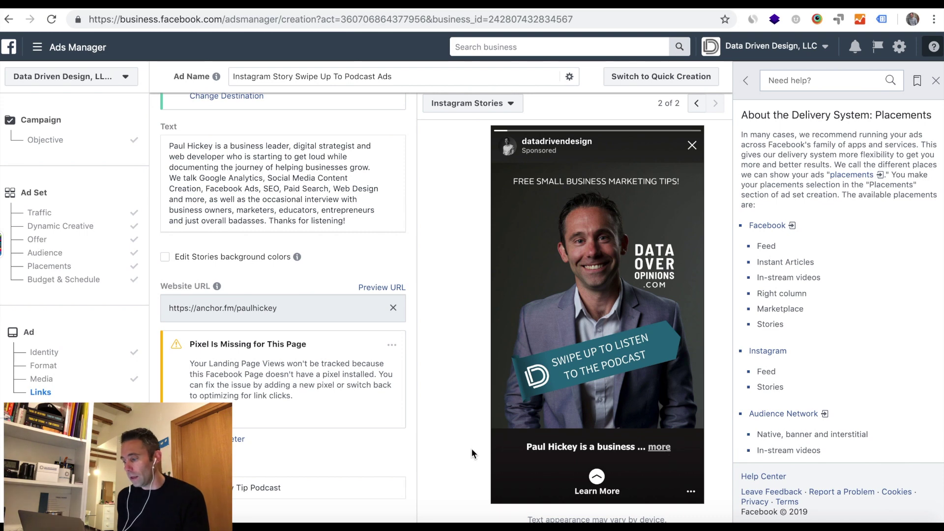
pyautogui.scroll(-3, 472, 451)
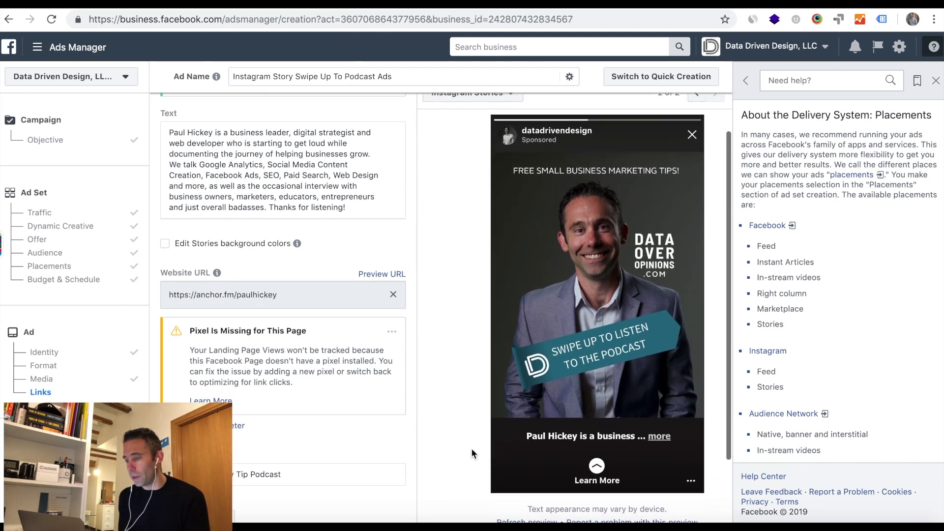
pyautogui.scroll(-10, 387, 460)
pyautogui.scroll(-7, 387, 462)
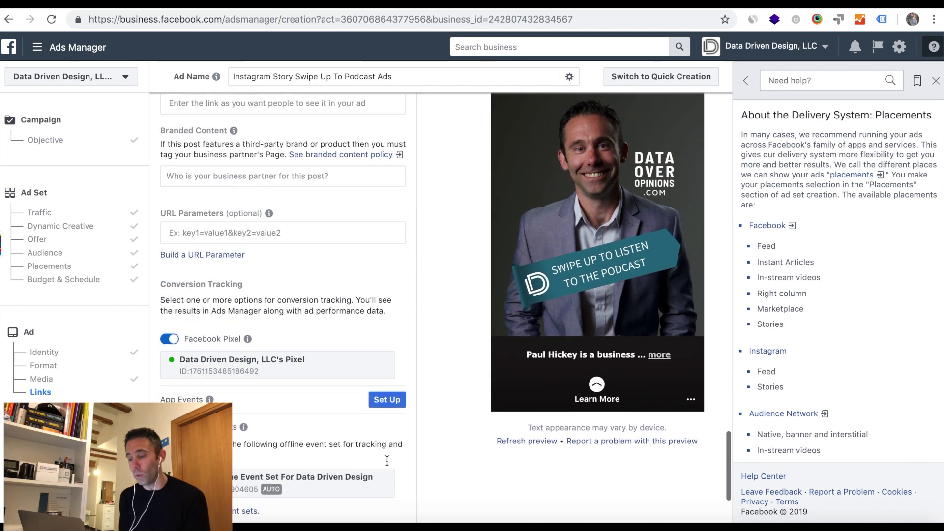
# Confirm the finished ad to publish it with its campaign.
pyautogui.click(692, 440)
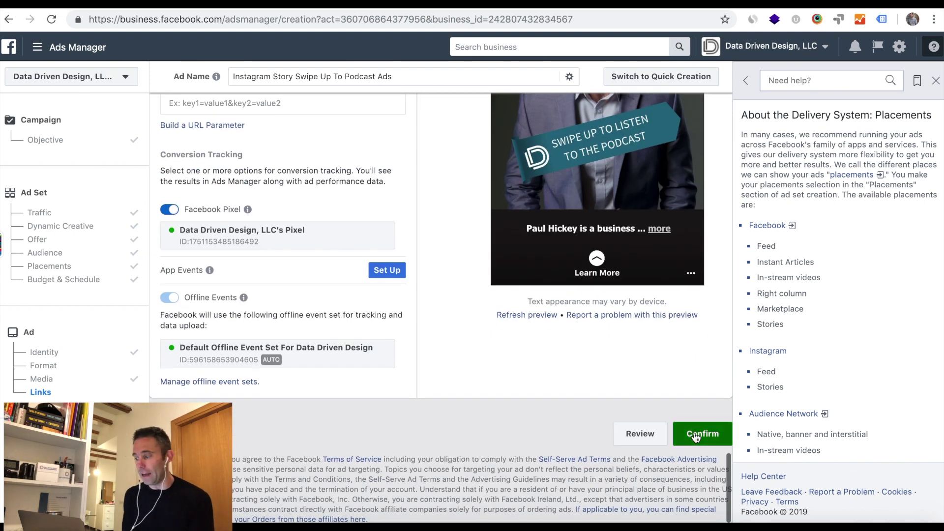